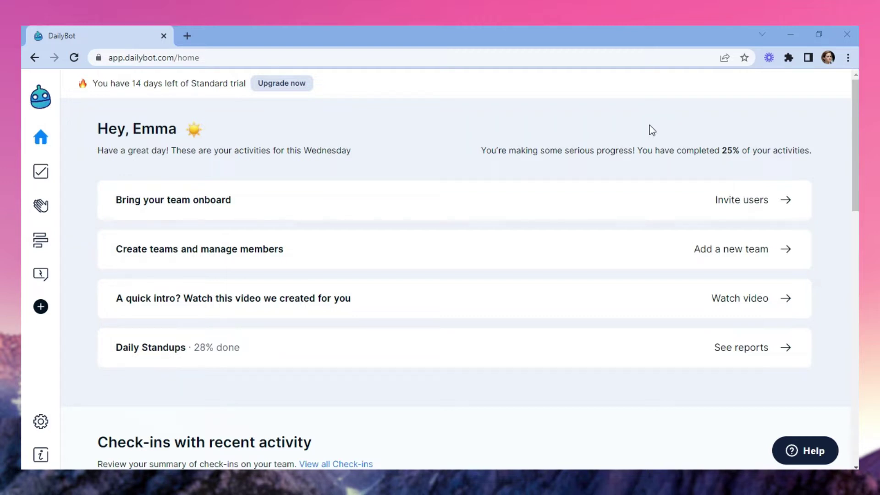
{"action": "left_click", "coordinate": [756, 206]}
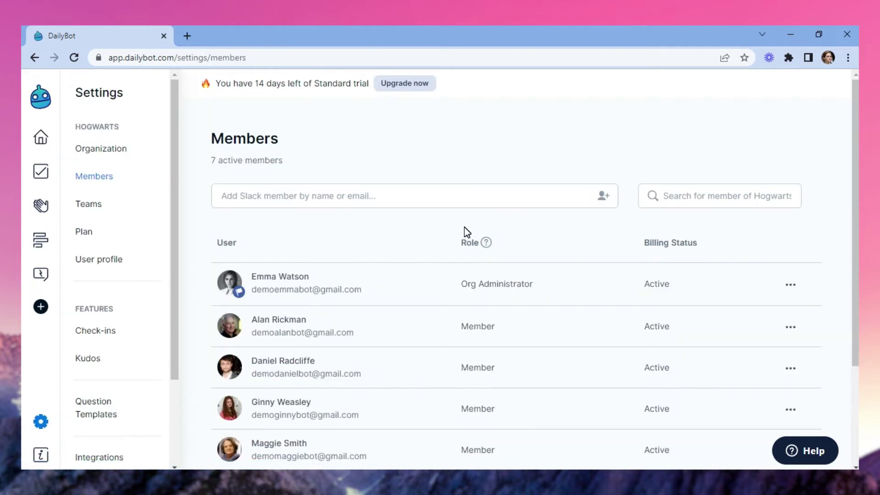
{"action": "left_click", "coordinate": [464, 196]}
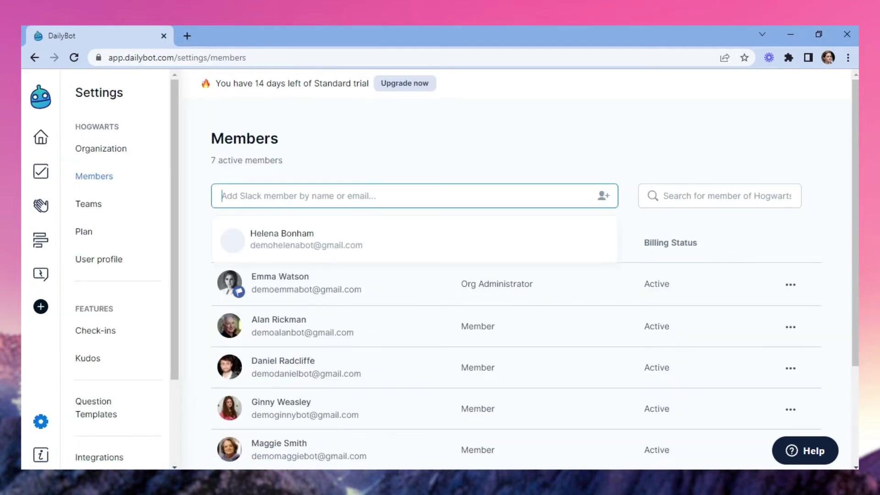
{"action": "left_click", "coordinate": [369, 245]}
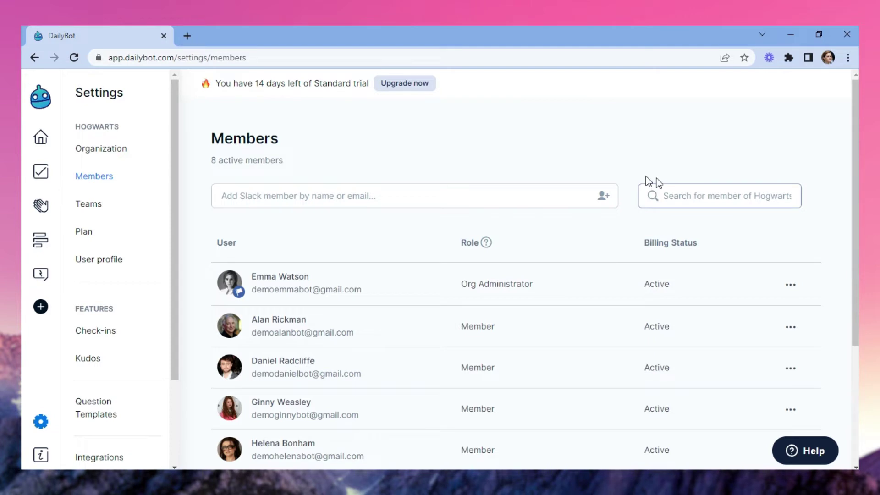
Create a new team with Ginny Weasley as its only member.
{"action": "left_click", "coordinate": [40, 140]}
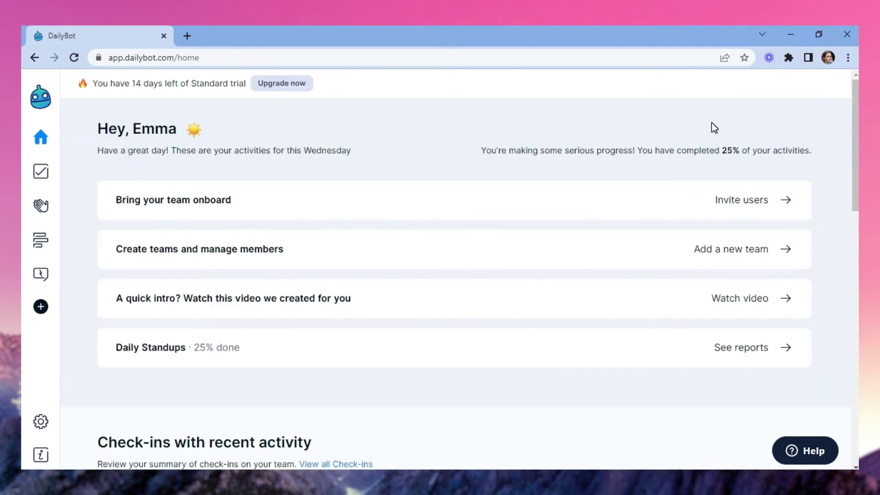
{"action": "left_click", "coordinate": [738, 251]}
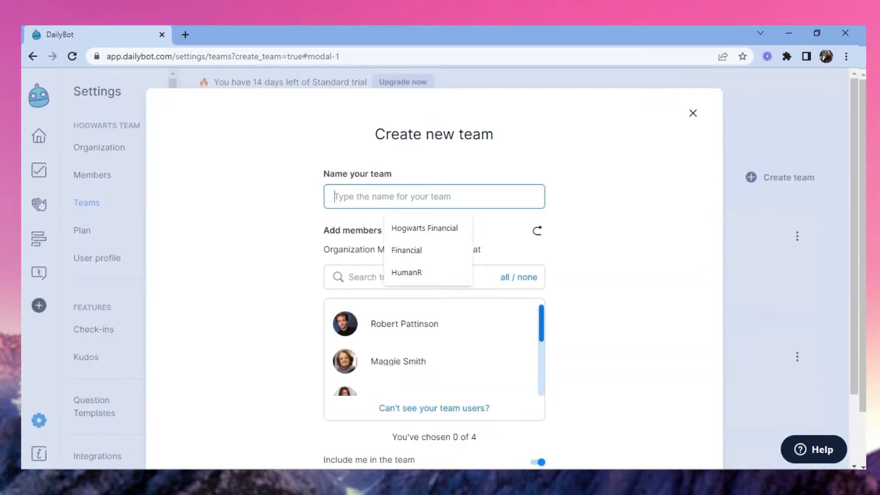
{"action": "type", "text": "Fu"}
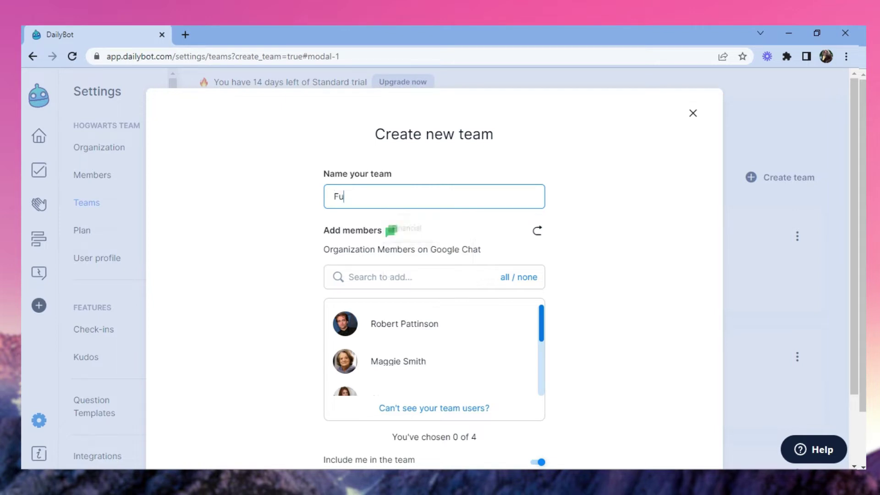
{"action": "type", "text": "n"}
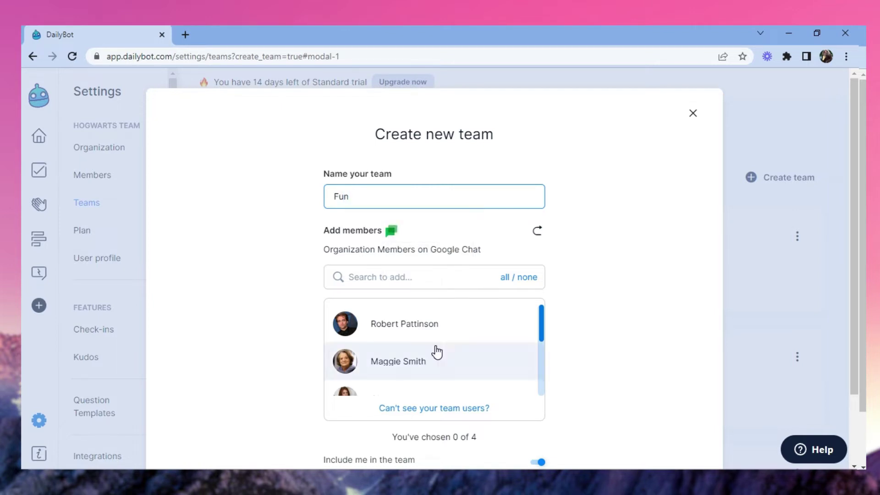
{"action": "scroll", "coordinate": [436, 354], "scroll_direction": "down", "scroll_amount": 3}
{"action": "left_click", "coordinate": [438, 287]}
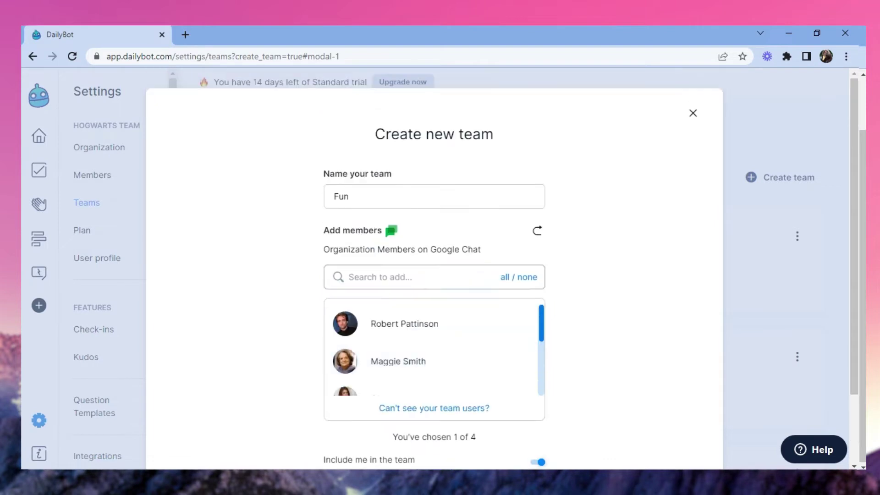
{"action": "scroll", "coordinate": [468, 400], "scroll_direction": "down", "scroll_amount": 1}
{"action": "left_click", "coordinate": [439, 441]}
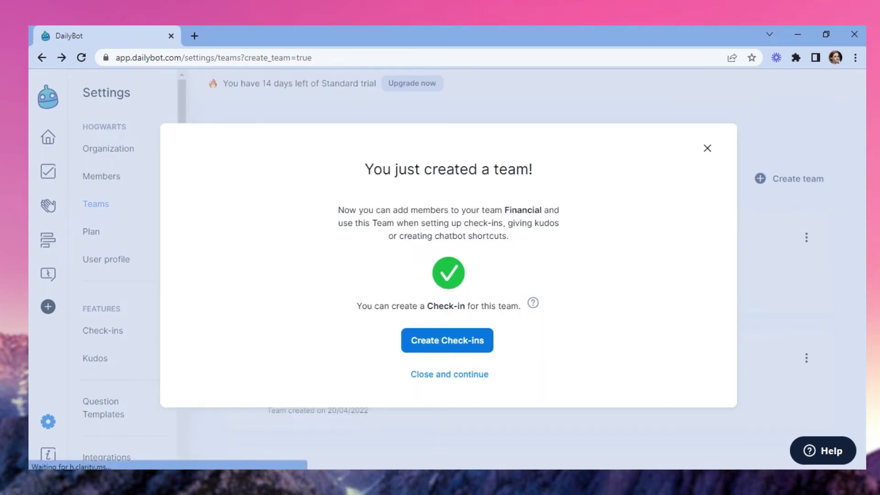
{"action": "left_click", "coordinate": [449, 374]}
{"action": "scroll", "coordinate": [666, 265], "scroll_direction": "down", "scroll_amount": 3}
{"action": "scroll", "coordinate": [667, 270], "scroll_direction": "down", "scroll_amount": 1}
{"action": "scroll", "coordinate": [666, 268], "scroll_direction": "down", "scroll_amount": 1}
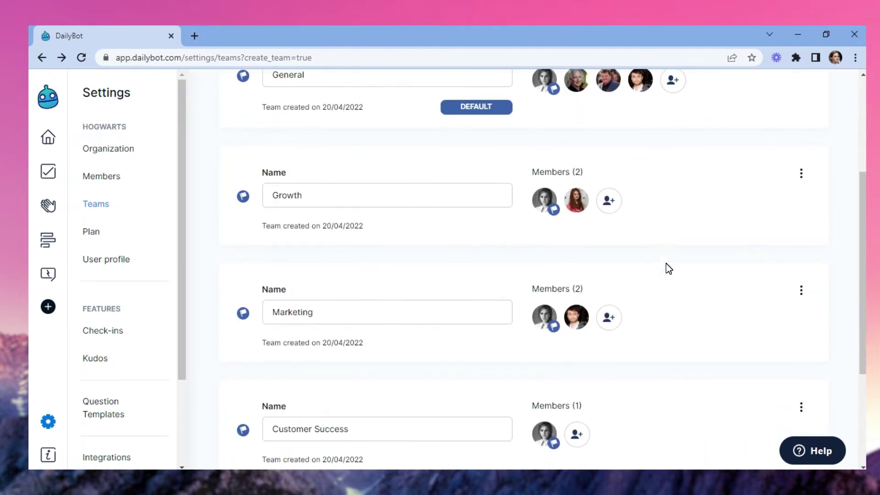
{"action": "scroll", "coordinate": [666, 268], "scroll_direction": "down", "scroll_amount": 1}
{"action": "scroll", "coordinate": [674, 241], "scroll_direction": "up", "scroll_amount": 3}
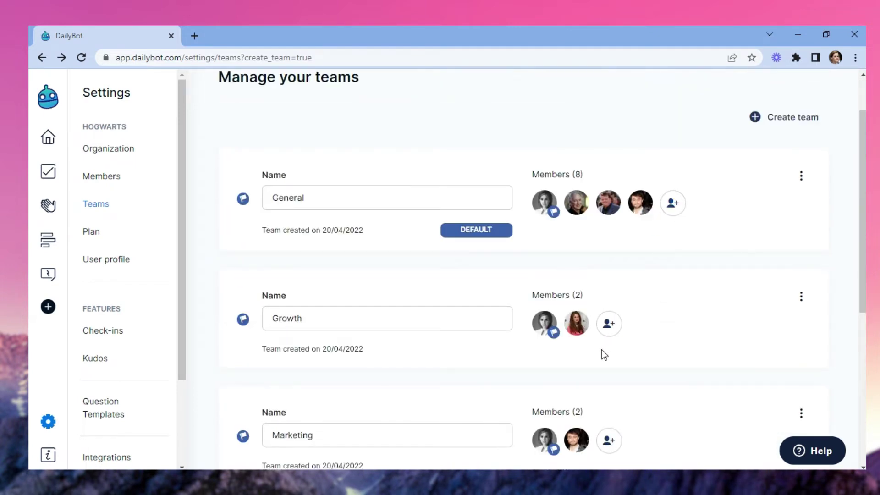
{"action": "scroll", "coordinate": [607, 334], "scroll_direction": "down", "scroll_amount": 2}
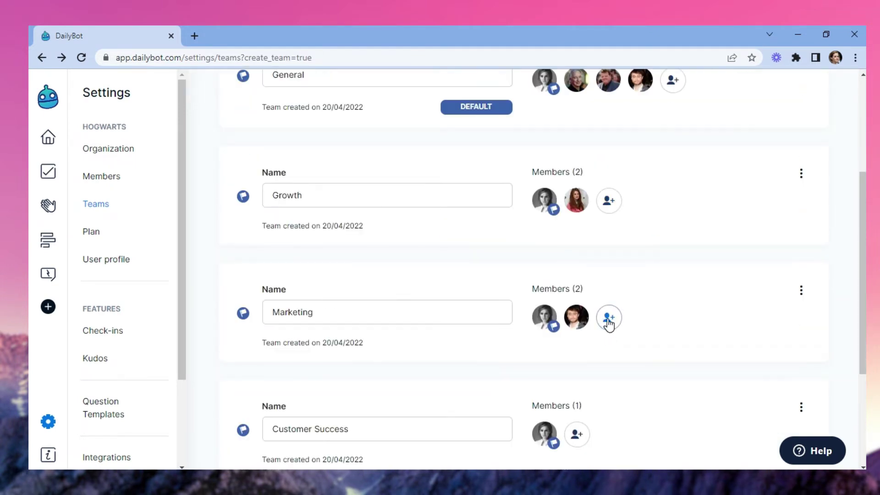
{"action": "left_click", "coordinate": [608, 318]}
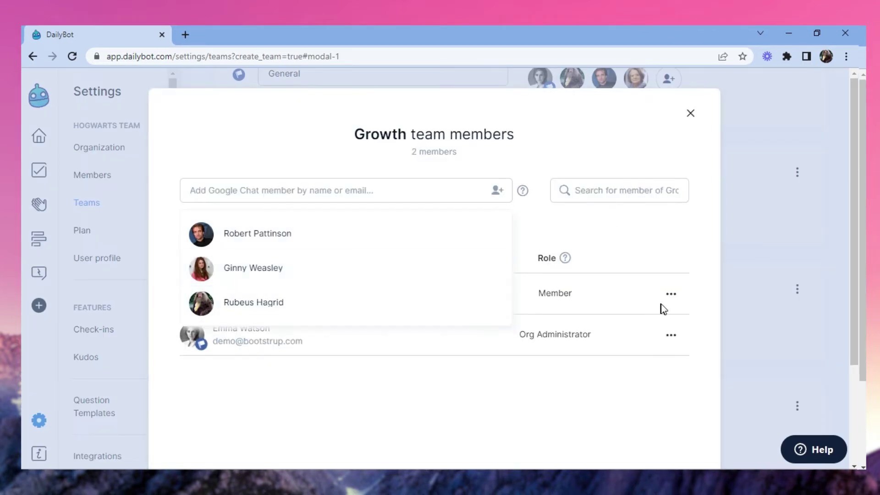
{"action": "left_click", "coordinate": [670, 292]}
{"action": "left_click", "coordinate": [651, 335]}
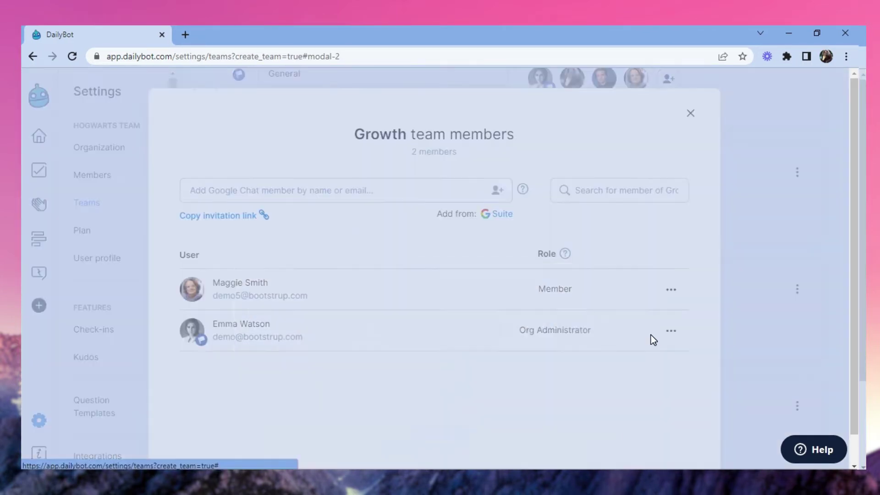
{"action": "left_click", "coordinate": [440, 310]}
{"action": "left_click", "coordinate": [690, 113]}
{"action": "scroll", "coordinate": [618, 244], "scroll_direction": "down", "scroll_amount": 2}
{"action": "scroll", "coordinate": [668, 291], "scroll_direction": "up", "scroll_amount": 2}
{"action": "scroll", "coordinate": [621, 269], "scroll_direction": "up", "scroll_amount": 3}
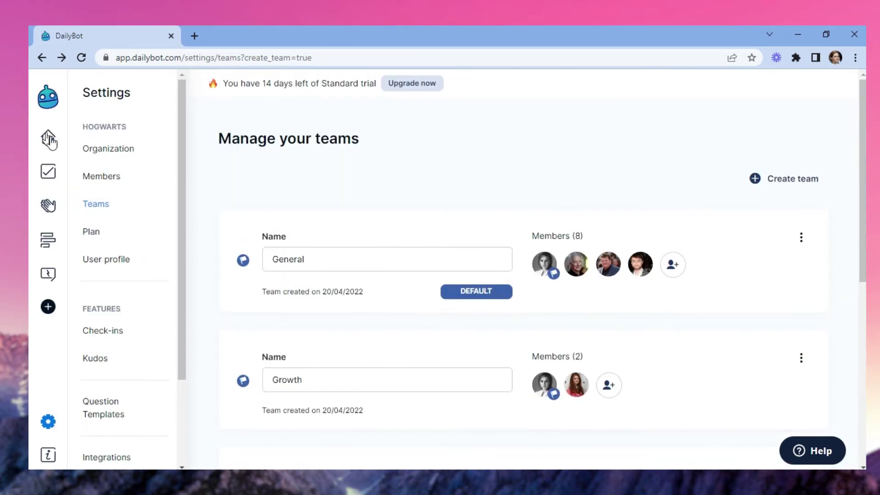
{"action": "left_click", "coordinate": [48, 139]}
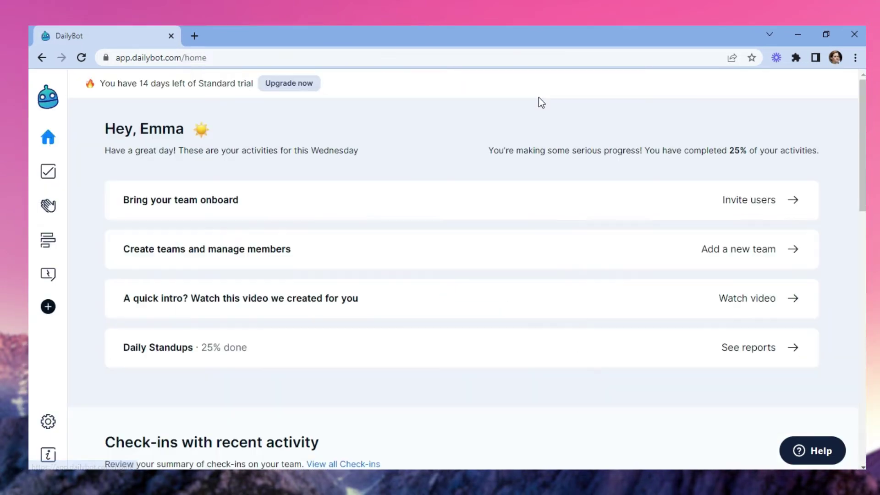
Play the intro video, then view the Daily Standups check-in activity feed.
{"action": "left_click", "coordinate": [415, 293]}
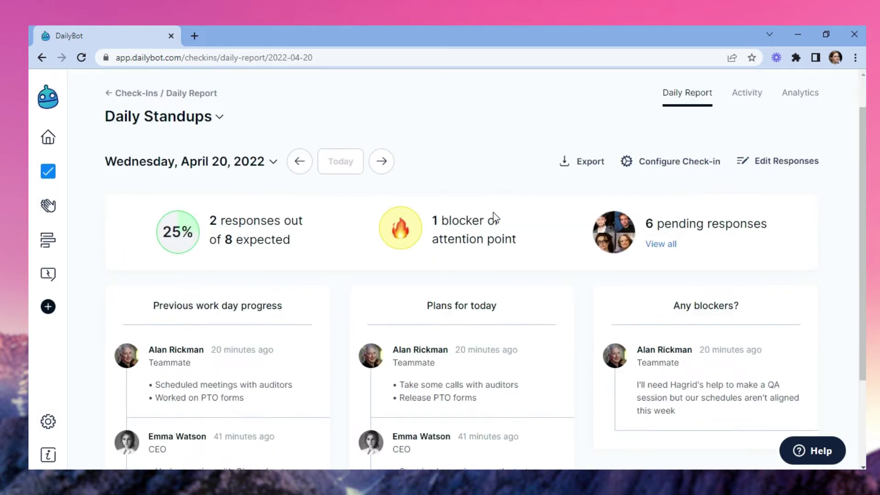
{"action": "scroll", "coordinate": [493, 213], "scroll_direction": "down", "scroll_amount": 1}
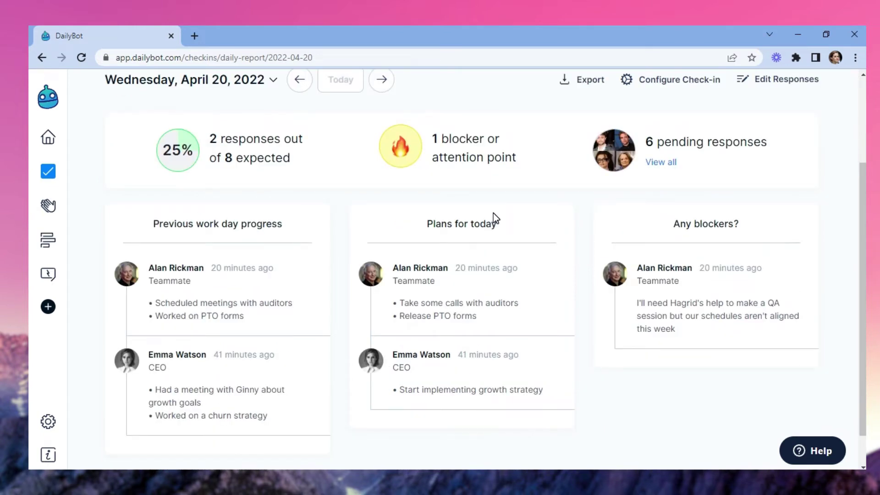
{"action": "scroll", "coordinate": [494, 214], "scroll_direction": "up", "scroll_amount": 2}
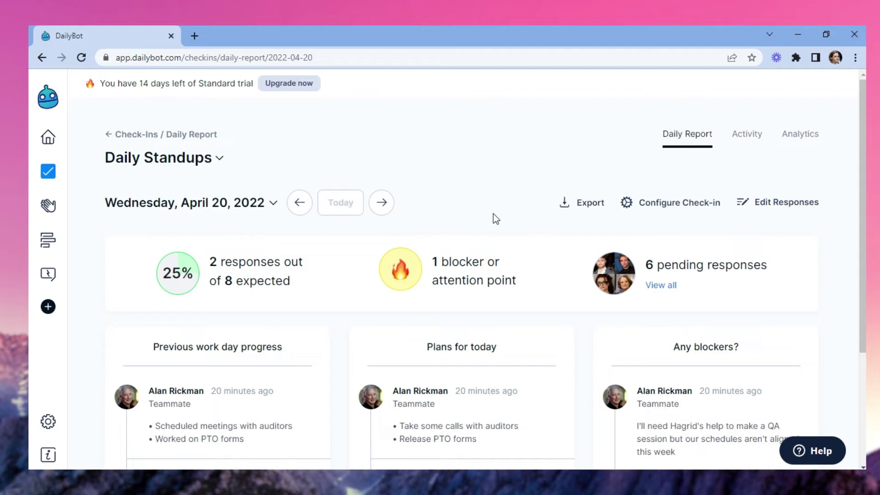
{"action": "left_click", "coordinate": [757, 136]}
{"action": "scroll", "coordinate": [513, 193], "scroll_direction": "down", "scroll_amount": 1}
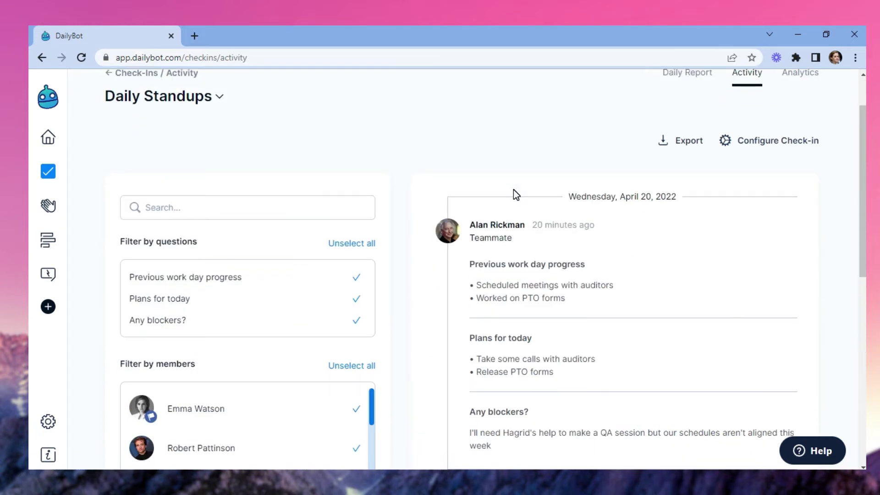
{"action": "scroll", "coordinate": [514, 193], "scroll_direction": "down", "scroll_amount": 1}
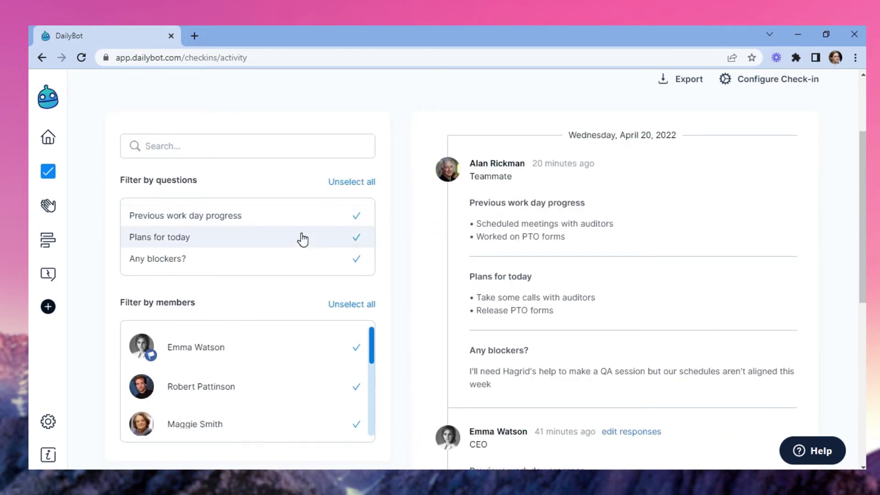
Filter responses to Emma Watson with all three questions, then view Daily Standups analytics.
{"action": "left_click", "coordinate": [371, 238]}
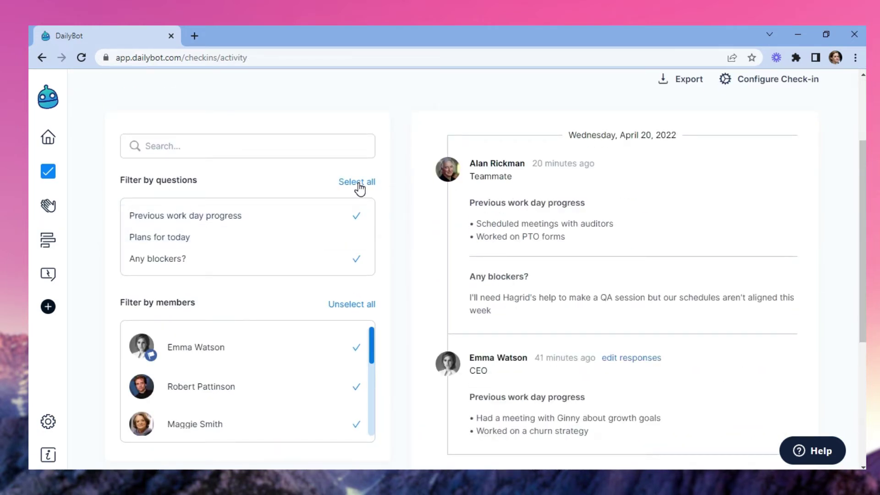
{"action": "left_click", "coordinate": [356, 218]}
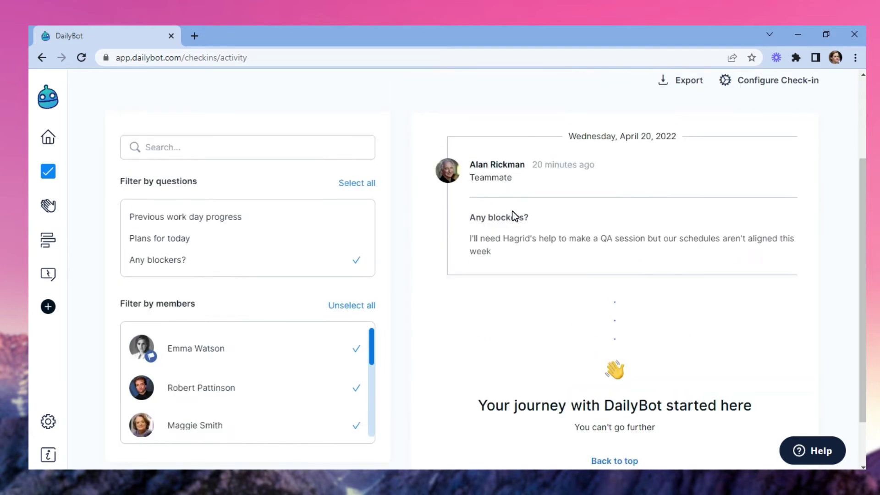
{"action": "left_click", "coordinate": [351, 305]}
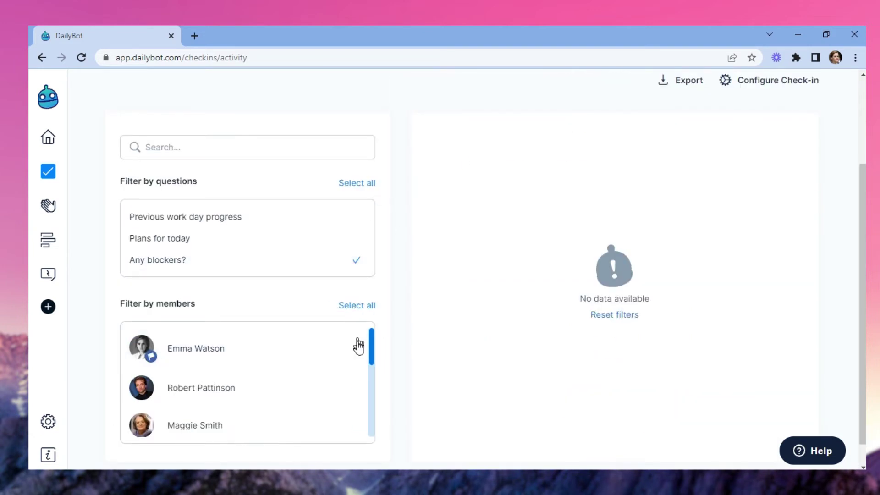
{"action": "left_click", "coordinate": [358, 347]}
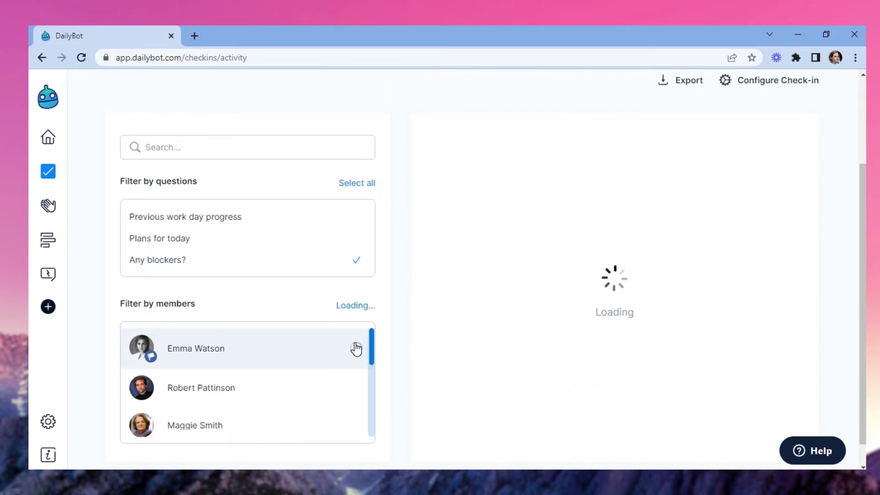
{"action": "left_click", "coordinate": [357, 183]}
{"action": "scroll", "coordinate": [774, 286], "scroll_direction": "up", "scroll_amount": 2}
{"action": "scroll", "coordinate": [774, 286], "scroll_direction": "up", "scroll_amount": 2}
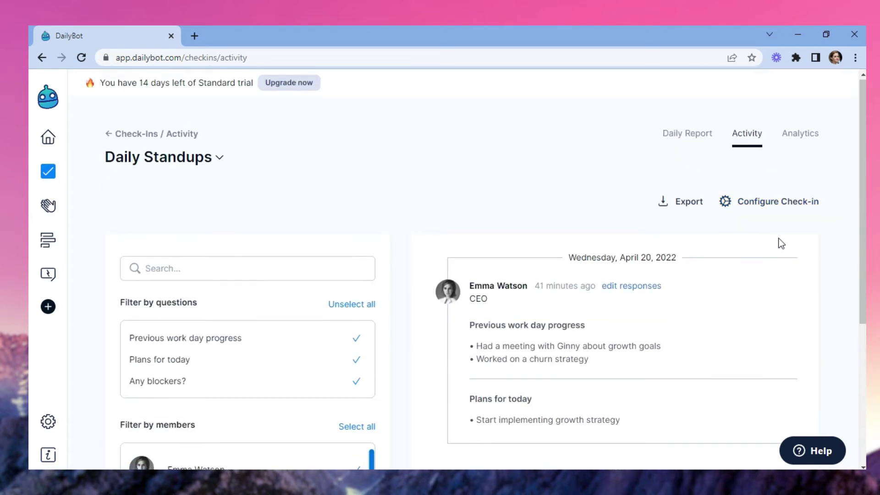
{"action": "left_click", "coordinate": [800, 136]}
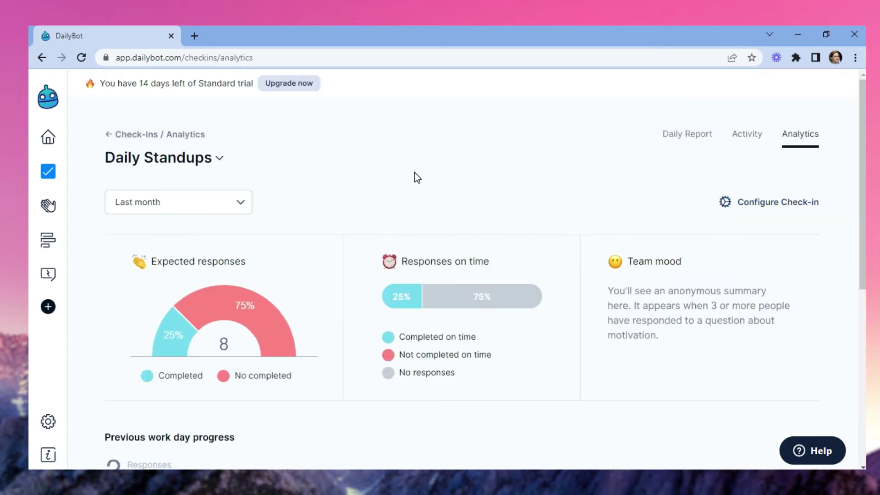
{"action": "scroll", "coordinate": [414, 178], "scroll_direction": "down", "scroll_amount": 1}
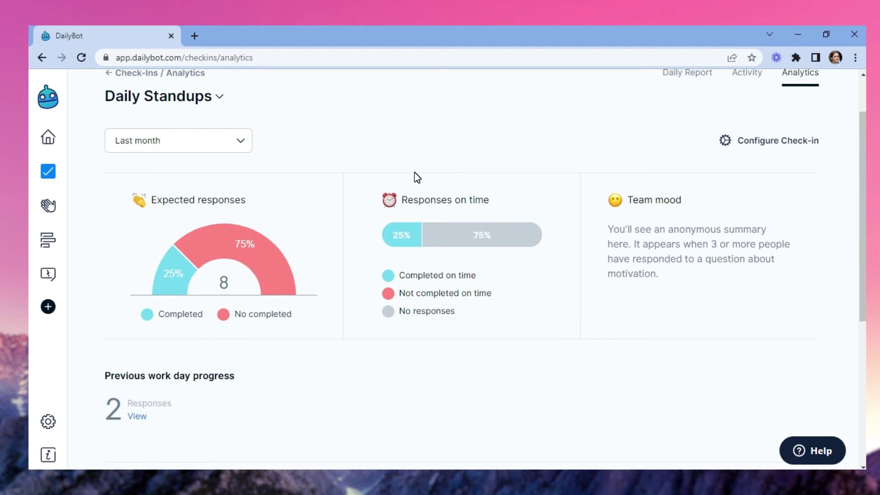
{"action": "scroll", "coordinate": [415, 178], "scroll_direction": "down", "scroll_amount": 1}
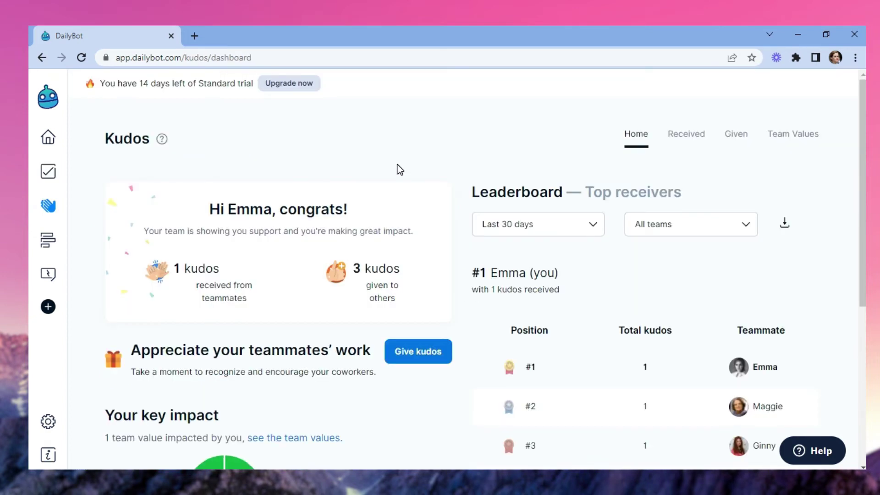
{"action": "scroll", "coordinate": [398, 169], "scroll_direction": "down", "scroll_amount": 1}
{"action": "scroll", "coordinate": [398, 170], "scroll_direction": "down", "scroll_amount": 1}
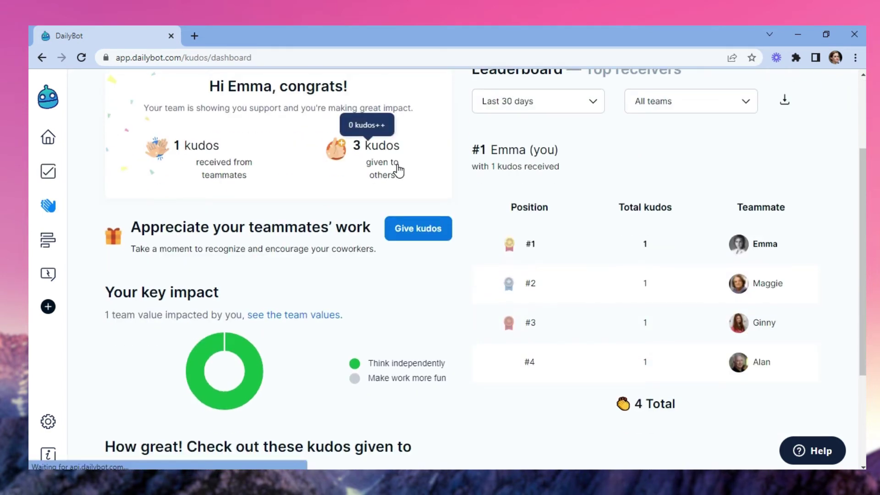
{"action": "scroll", "coordinate": [399, 169], "scroll_direction": "down", "scroll_amount": 1}
{"action": "scroll", "coordinate": [399, 170], "scroll_direction": "down", "scroll_amount": 1}
{"action": "scroll", "coordinate": [399, 170], "scroll_direction": "down", "scroll_amount": 1}
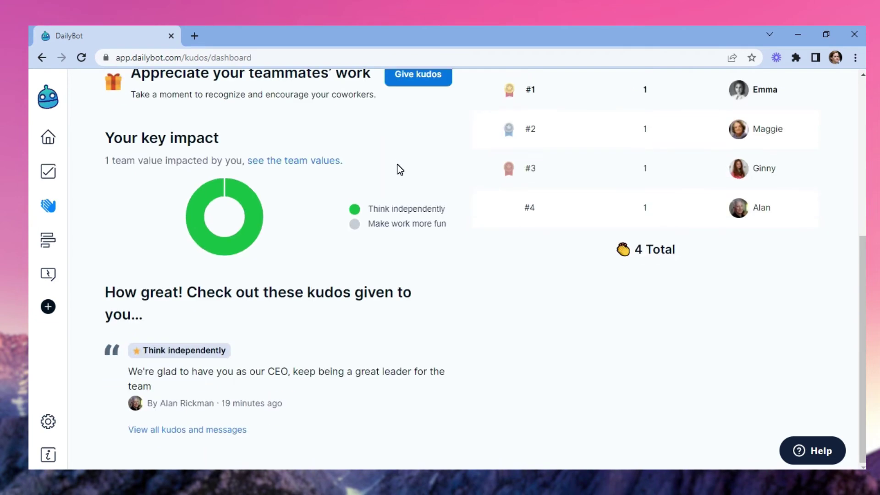
{"action": "scroll", "coordinate": [399, 170], "scroll_direction": "up", "scroll_amount": 2}
{"action": "scroll", "coordinate": [402, 165], "scroll_direction": "up", "scroll_amount": 2}
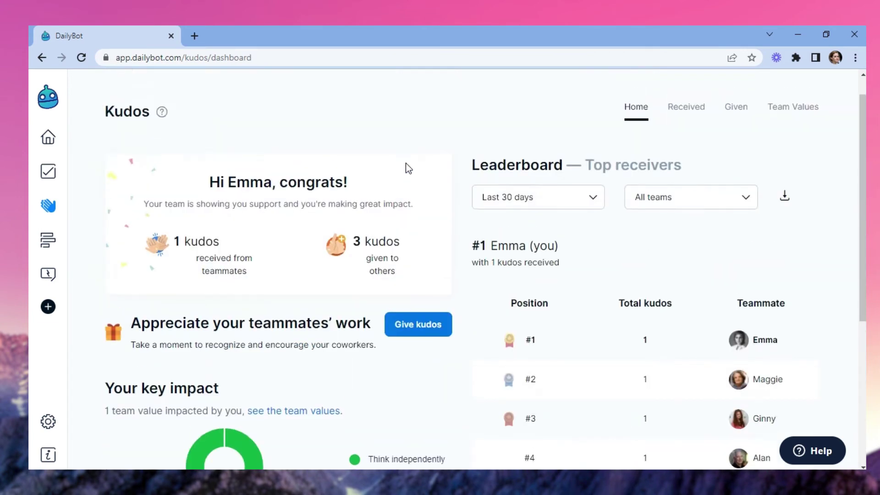
Check leaderboard period and team filters, then bring up the 2022-03-20 to 2022-04-20 export.
{"action": "left_click", "coordinate": [563, 225]}
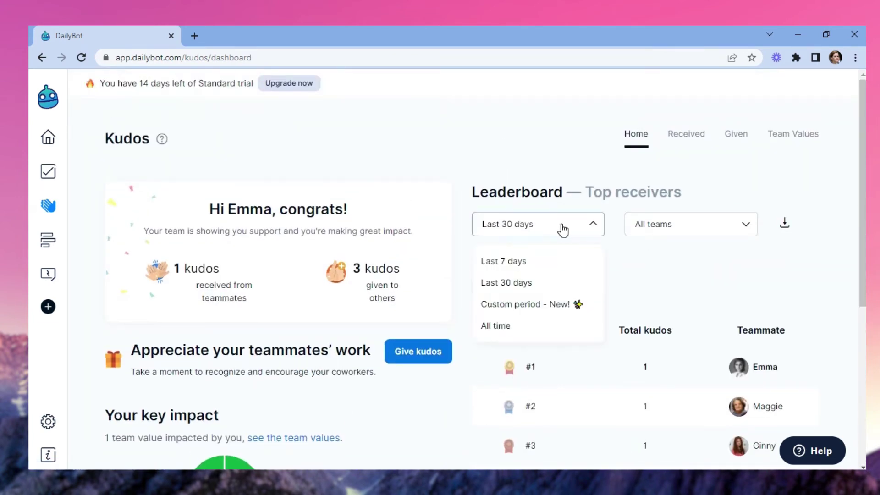
{"action": "left_click", "coordinate": [685, 227]}
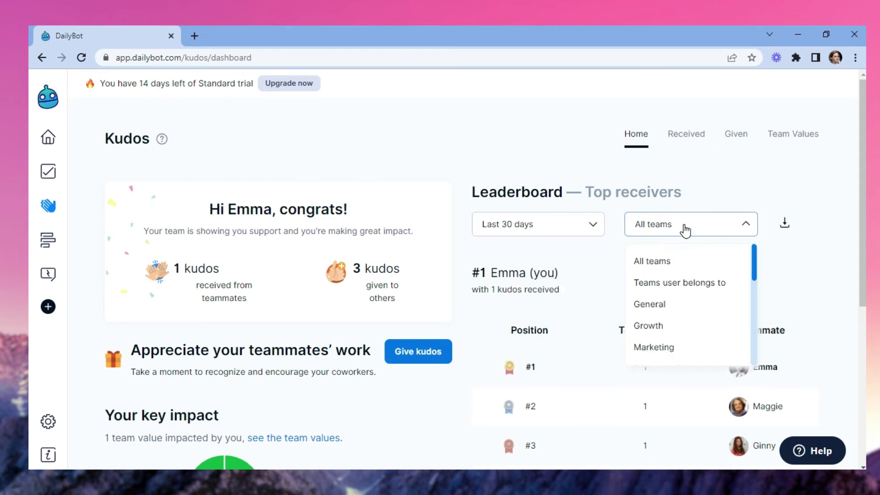
{"action": "scroll", "coordinate": [729, 320], "scroll_direction": "down", "scroll_amount": 1}
{"action": "scroll", "coordinate": [718, 310], "scroll_direction": "up", "scroll_amount": 2}
{"action": "left_click", "coordinate": [784, 229]}
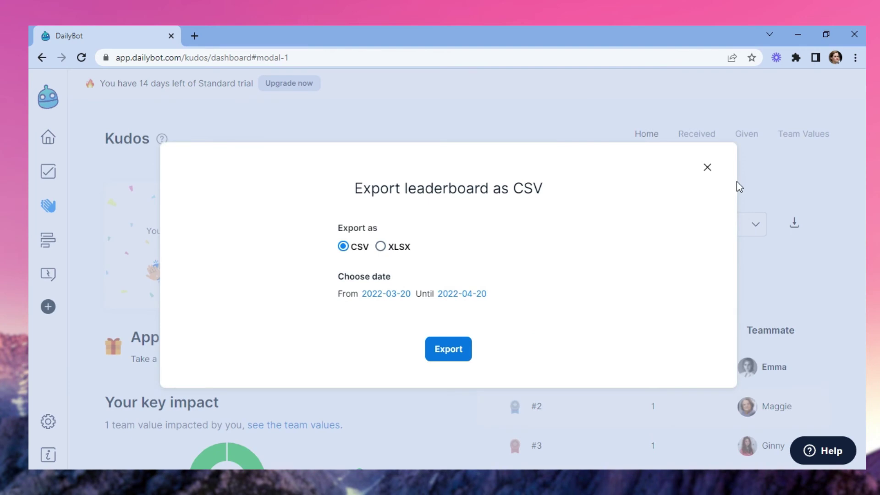
Close the export and browse the Received, Given and Team Values kudos views.
{"action": "left_click", "coordinate": [707, 167]}
{"action": "left_click", "coordinate": [686, 132]}
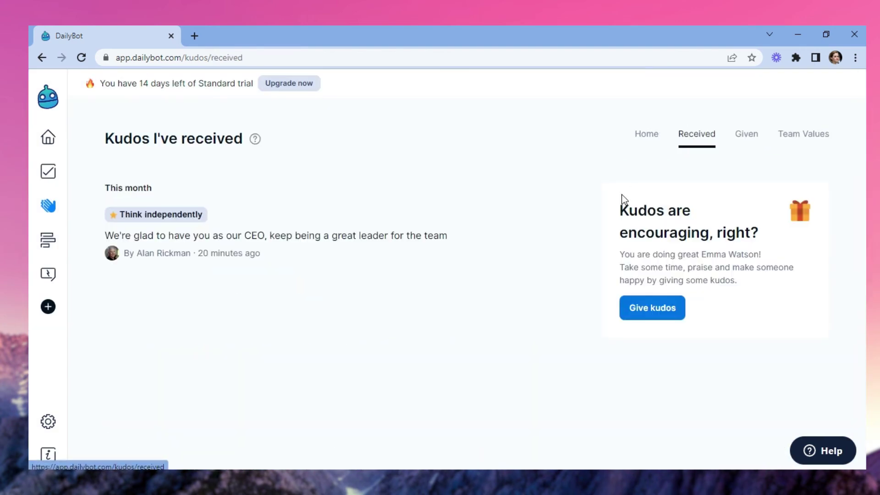
{"action": "left_click", "coordinate": [747, 138]}
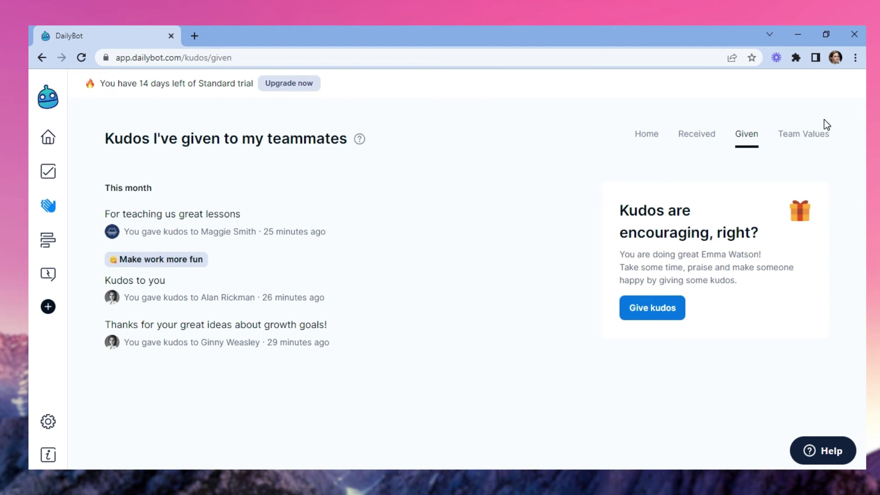
{"action": "left_click", "coordinate": [803, 135]}
{"action": "scroll", "coordinate": [467, 252], "scroll_direction": "down", "scroll_amount": 2}
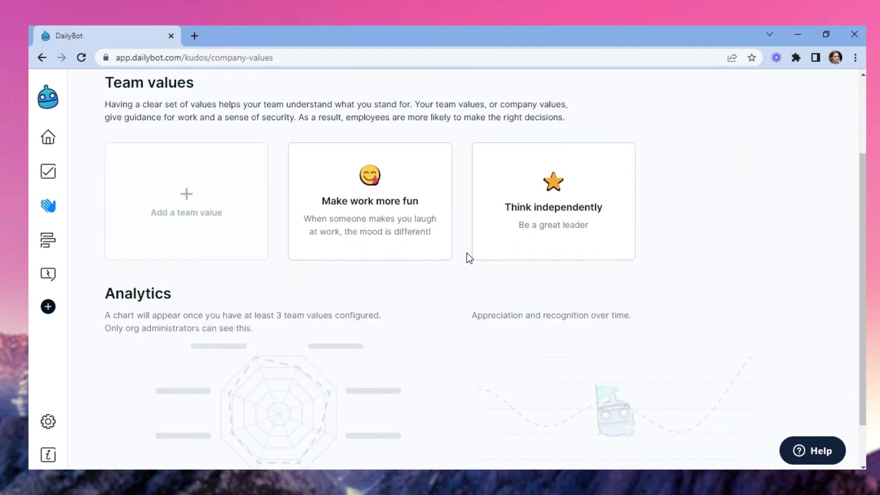
{"action": "scroll", "coordinate": [467, 252], "scroll_direction": "up", "scroll_amount": 2}
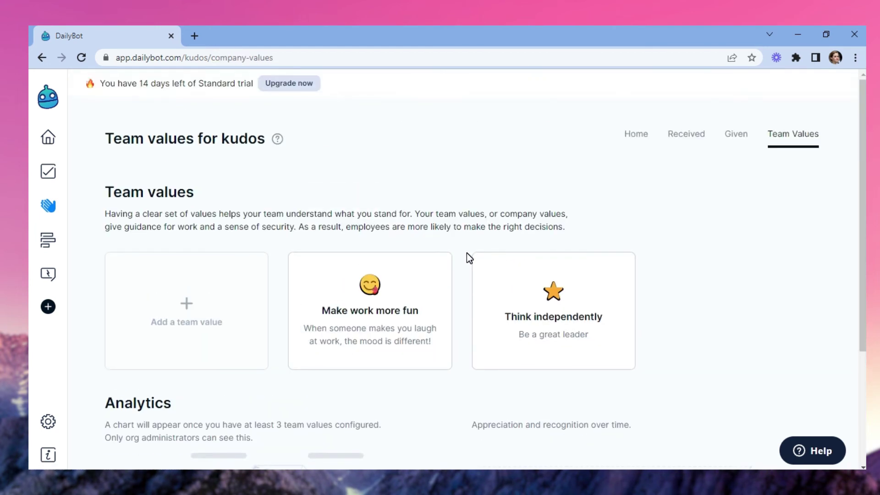
{"action": "left_click", "coordinate": [47, 240]}
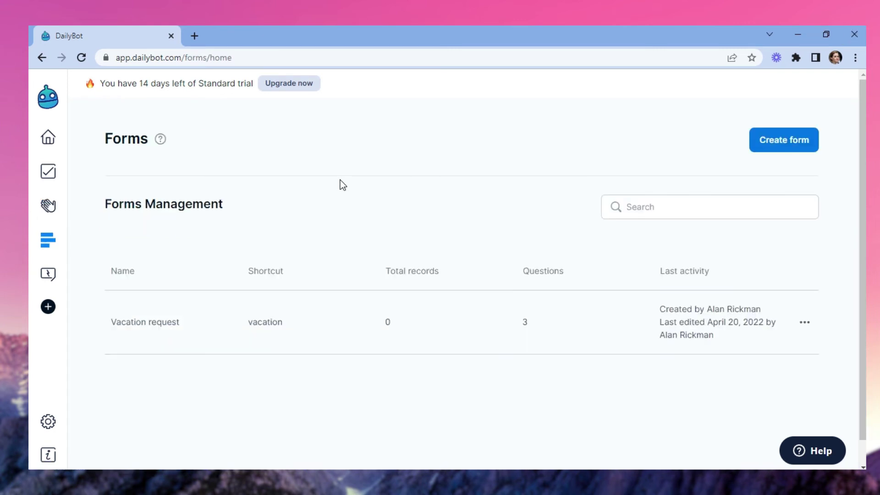
{"action": "scroll", "coordinate": [340, 181], "scroll_direction": "down", "scroll_amount": 1}
View Vacation request records and summary, and preview the fill-out form.
{"action": "left_click", "coordinate": [574, 293]}
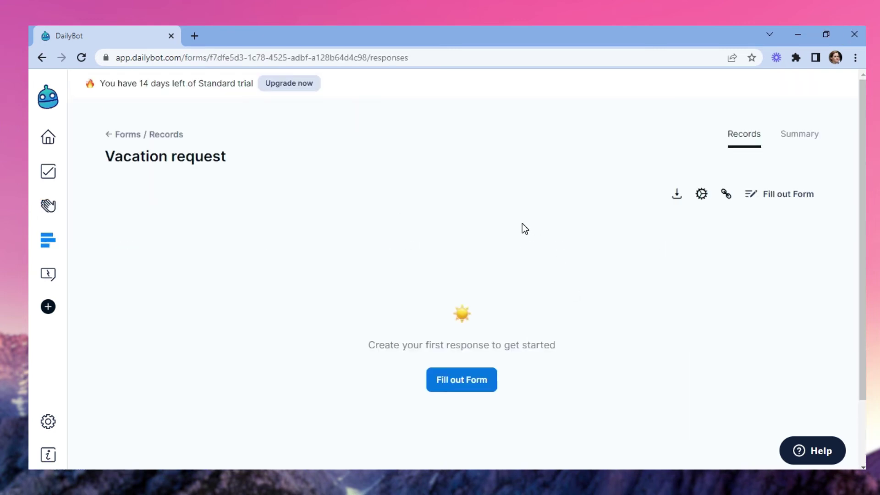
{"action": "scroll", "coordinate": [523, 231], "scroll_direction": "down", "scroll_amount": 1}
{"action": "scroll", "coordinate": [523, 230], "scroll_direction": "up", "scroll_amount": 1}
{"action": "left_click", "coordinate": [805, 138]}
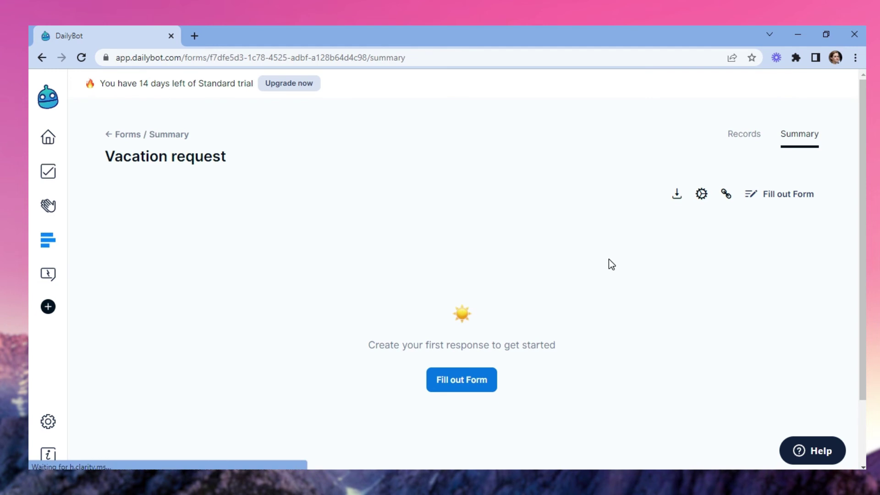
{"action": "left_click", "coordinate": [765, 142]}
{"action": "left_click", "coordinate": [480, 385]}
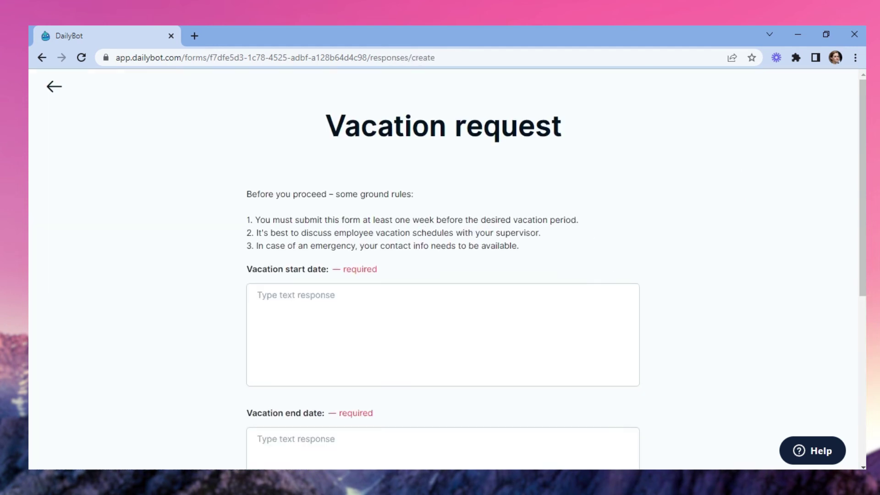
{"action": "scroll", "coordinate": [467, 194], "scroll_direction": "down", "scroll_amount": 4}
{"action": "scroll", "coordinate": [468, 195], "scroll_direction": "up", "scroll_amount": 4}
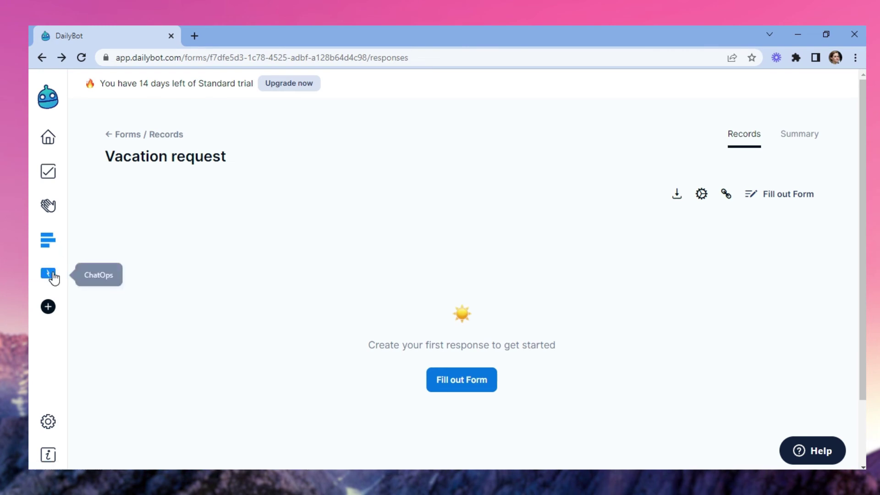
{"action": "left_click", "coordinate": [48, 274]}
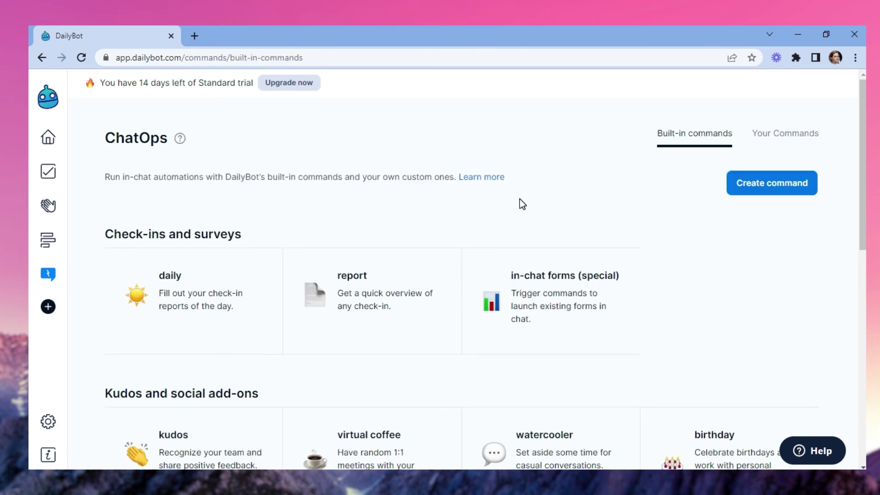
{"action": "scroll", "coordinate": [527, 202], "scroll_direction": "down", "scroll_amount": 1}
{"action": "scroll", "coordinate": [654, 207], "scroll_direction": "down", "scroll_amount": 1}
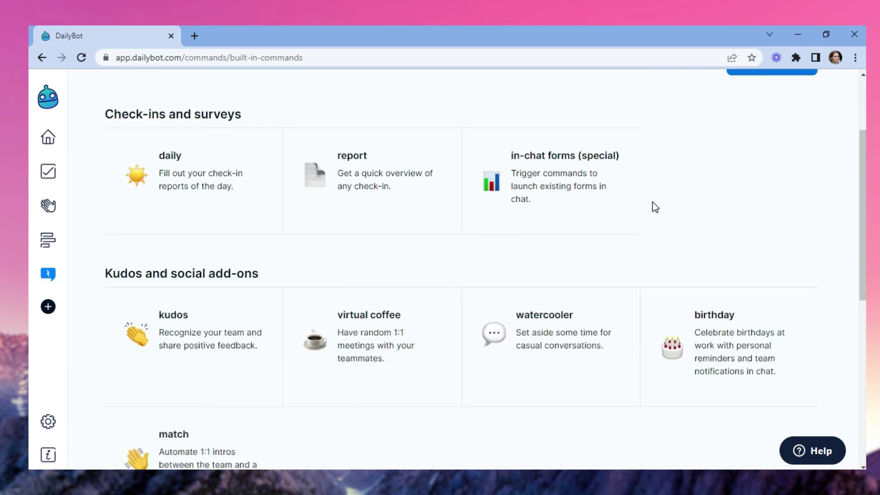
{"action": "scroll", "coordinate": [717, 236], "scroll_direction": "down", "scroll_amount": 1}
{"action": "scroll", "coordinate": [717, 236], "scroll_direction": "up", "scroll_amount": 3}
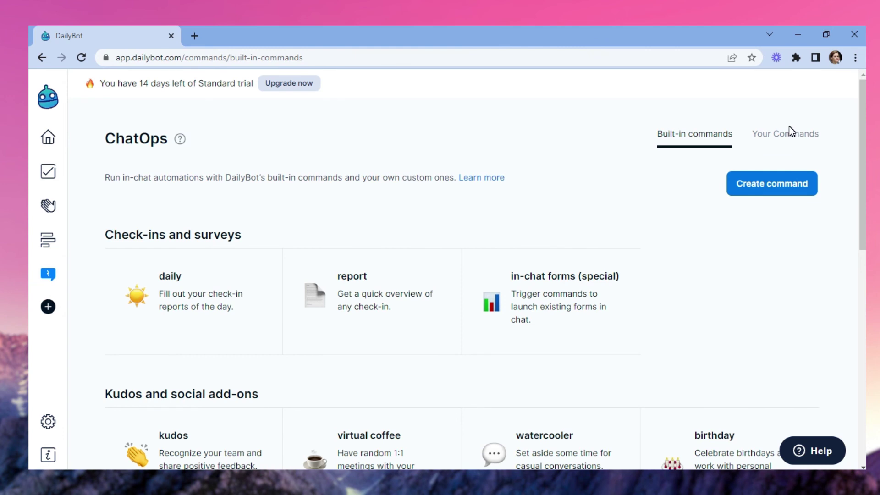
List Your Commands, showing the vacation shortcut for the Vacation request form.
{"action": "left_click", "coordinate": [788, 135]}
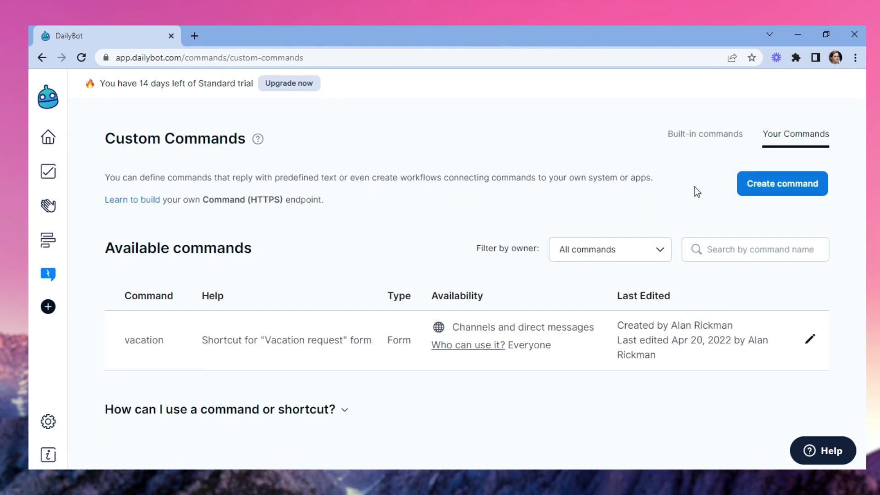